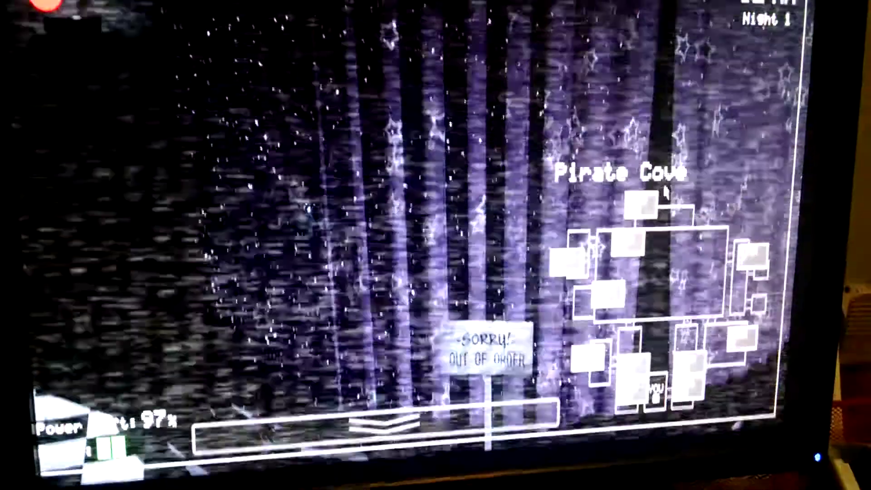
- Switch the camera feed to the Show Stage
{"action": "left_click", "coordinate": [634, 231]}
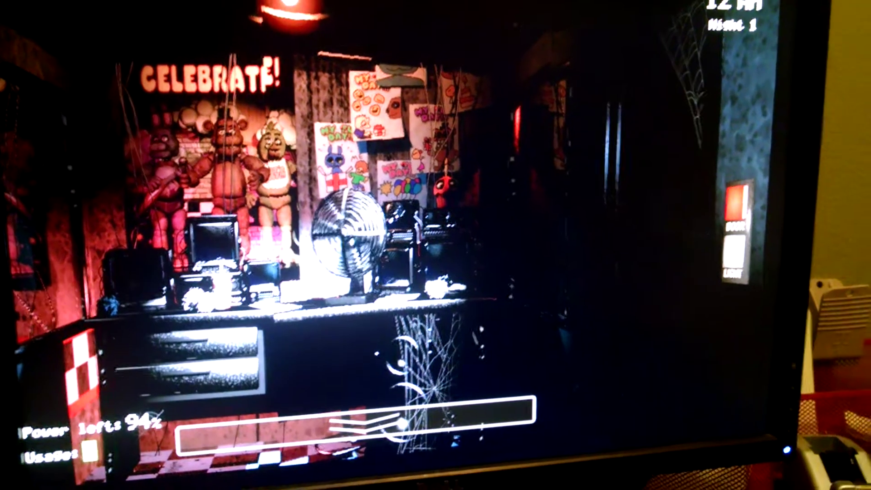
- Light up the right doorway hallway, then briefly shut the right office door
{"action": "left_click", "coordinate": [748, 270]}
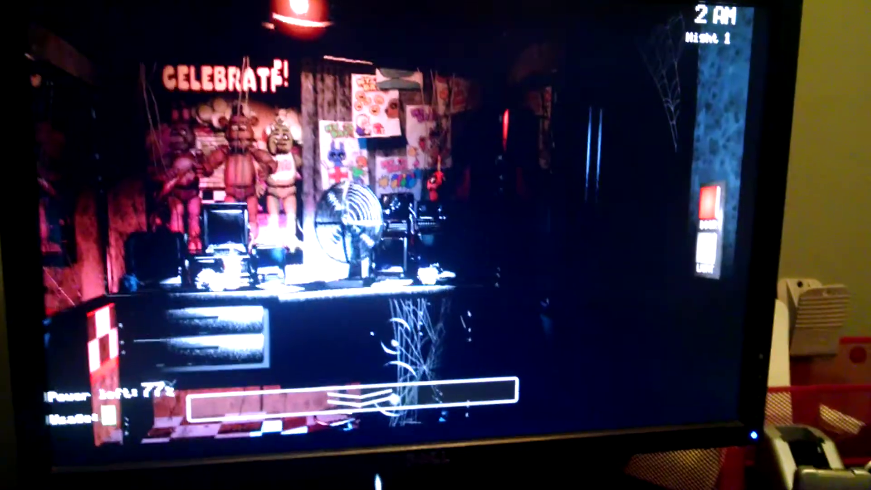
{"action": "left_click", "coordinate": [718, 219]}
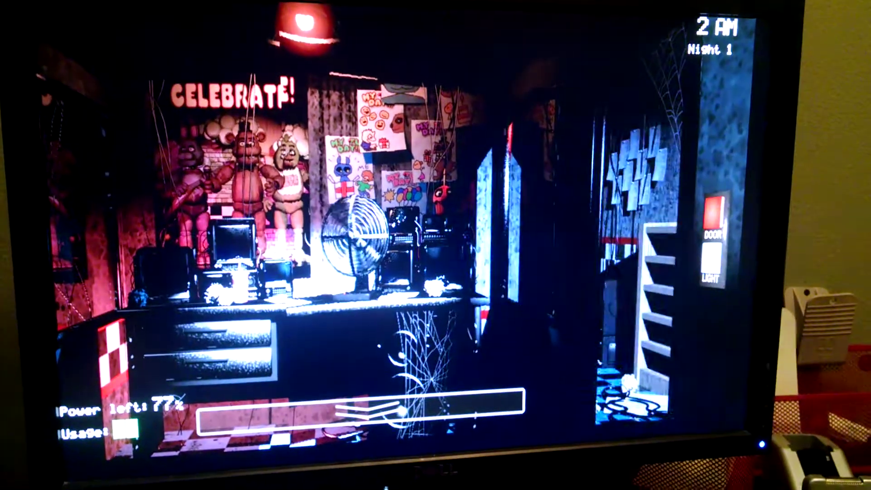
- Shut the right office door again, then check the right doorway under light
{"action": "left_click", "coordinate": [718, 219]}
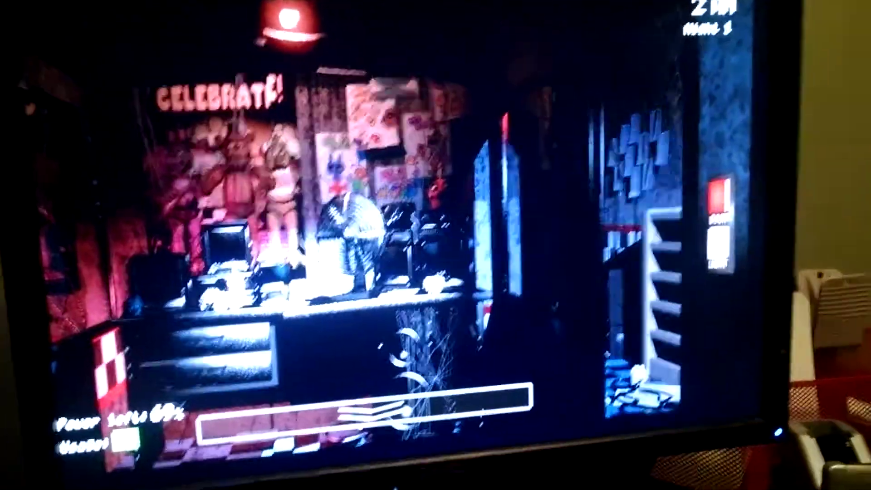
{"action": "left_click", "coordinate": [720, 234]}
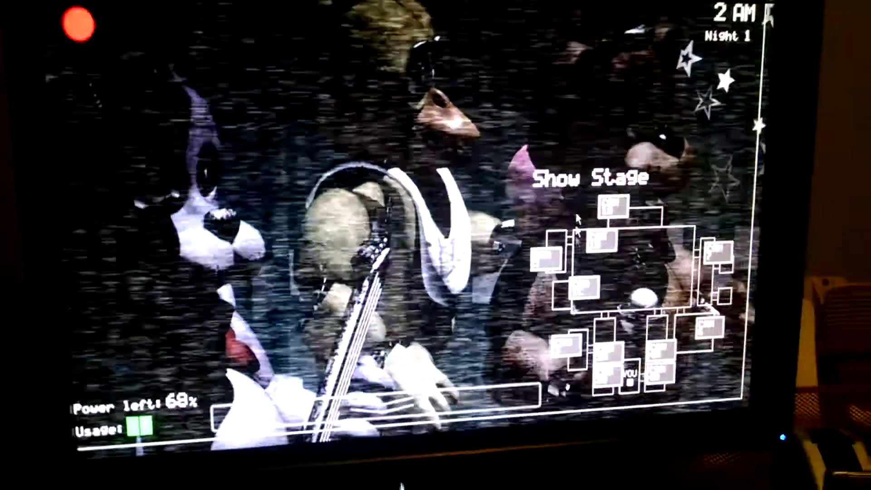
- Check the Pirate Cove camera feed, then switch back to the Show Stage feed
{"action": "left_click", "coordinate": [555, 278]}
{"action": "left_click", "coordinate": [617, 199]}
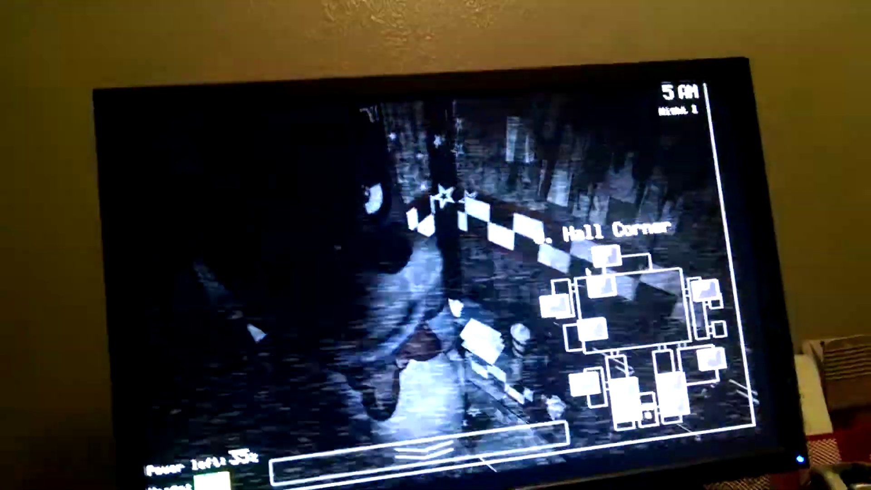
{"action": "left_click", "coordinate": [598, 244]}
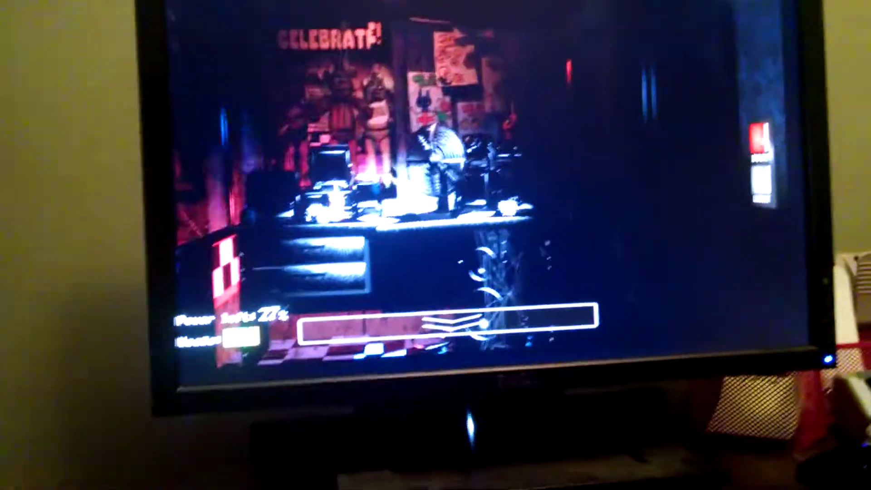
- Shut the right office door
{"action": "left_click", "coordinate": [761, 140]}
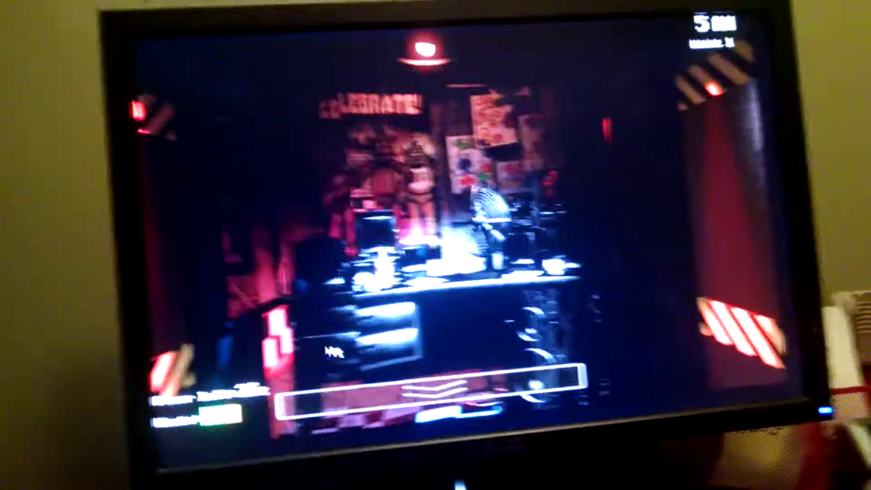